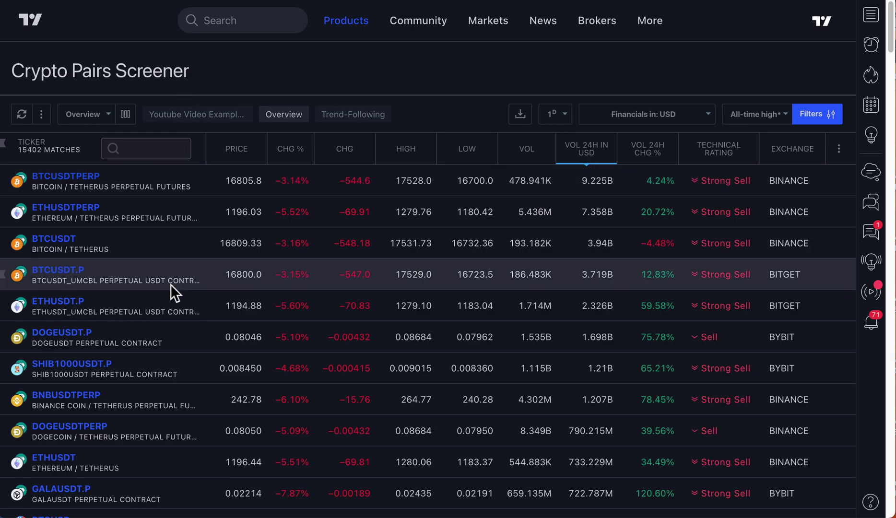
- Scroll through the unfiltered Crypto Pairs Screener list to review the pairs
scroll(170, 284, down, 6)
scroll(154, 358, down, 7)
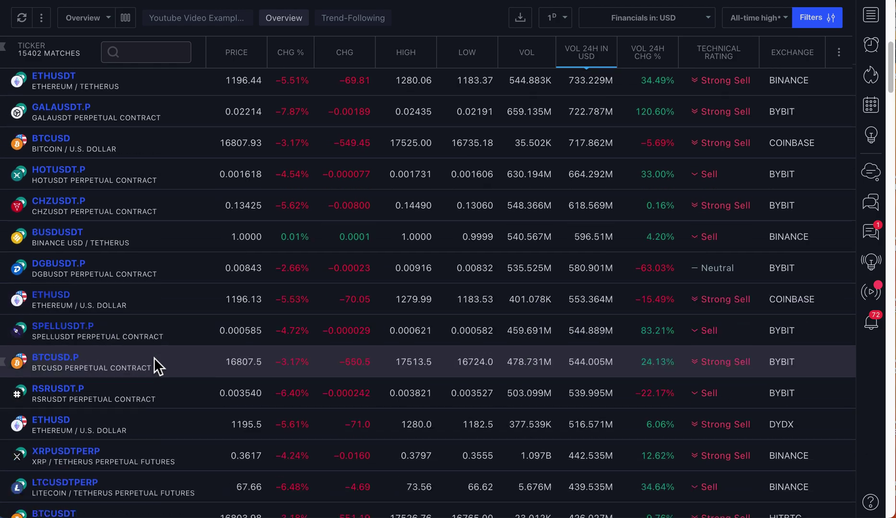
scroll(154, 357, down, 4)
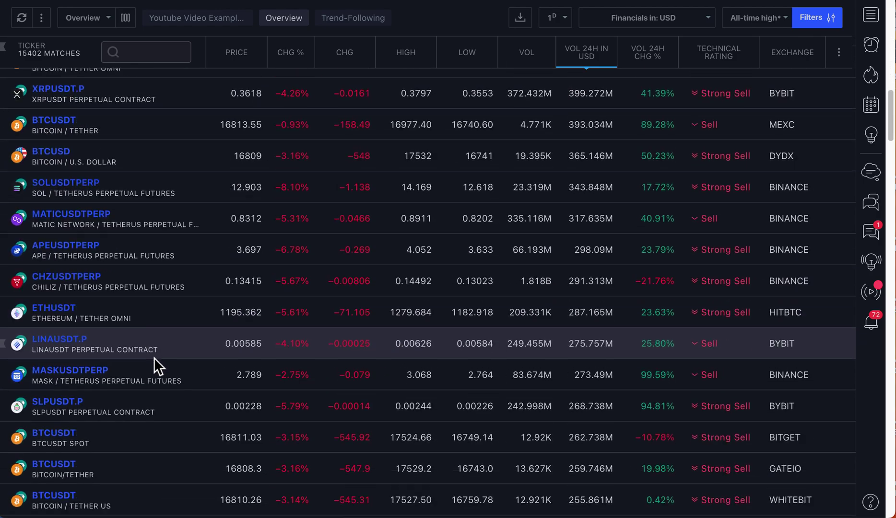
scroll(165, 317, up, 15)
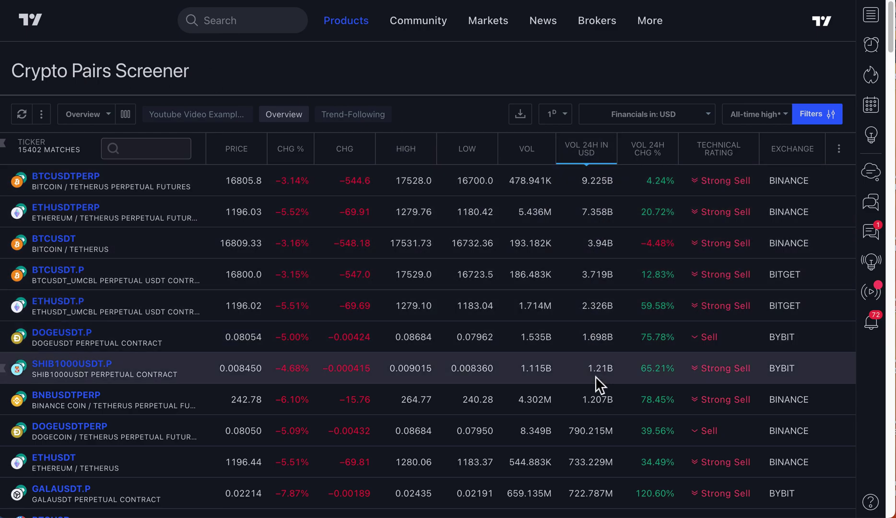
scroll(594, 376, down, 7)
scroll(595, 376, down, 3)
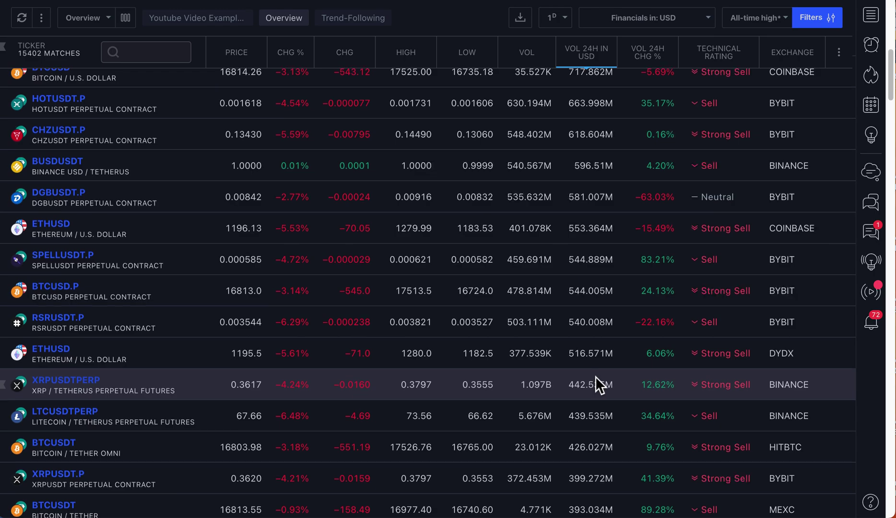
scroll(595, 376, up, 8)
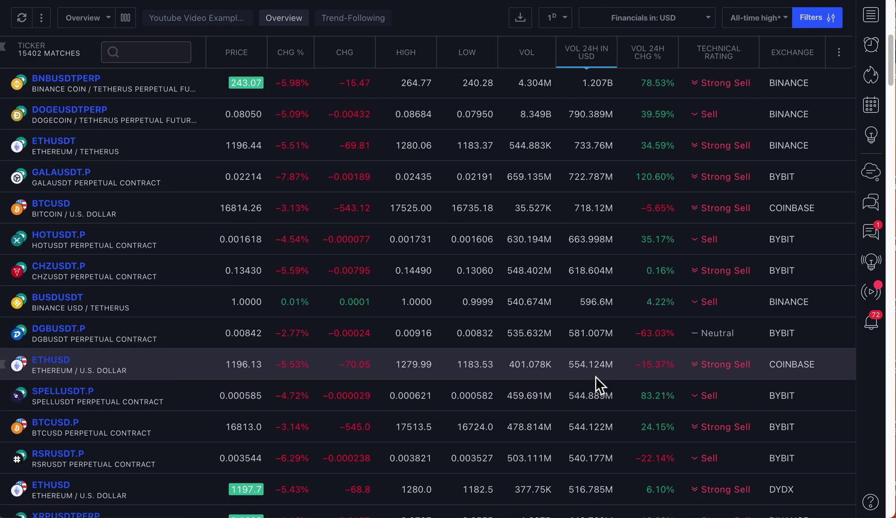
scroll(594, 376, up, 3)
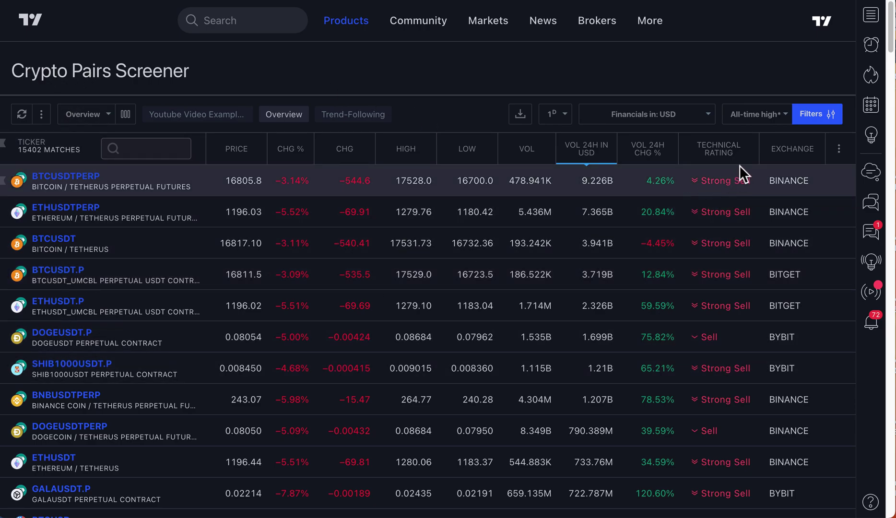
- Browse the descriptive screener filters, search the filter list for 'quot', then close the filters
click(815, 115)
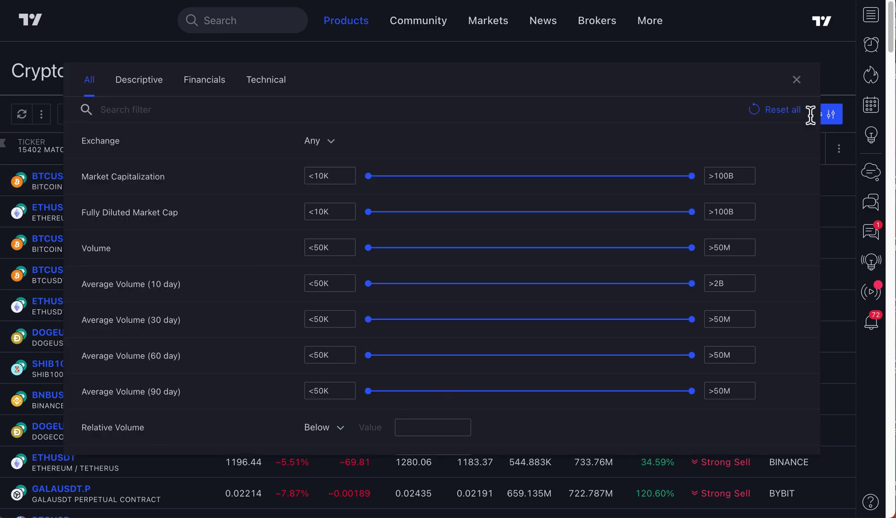
click(150, 83)
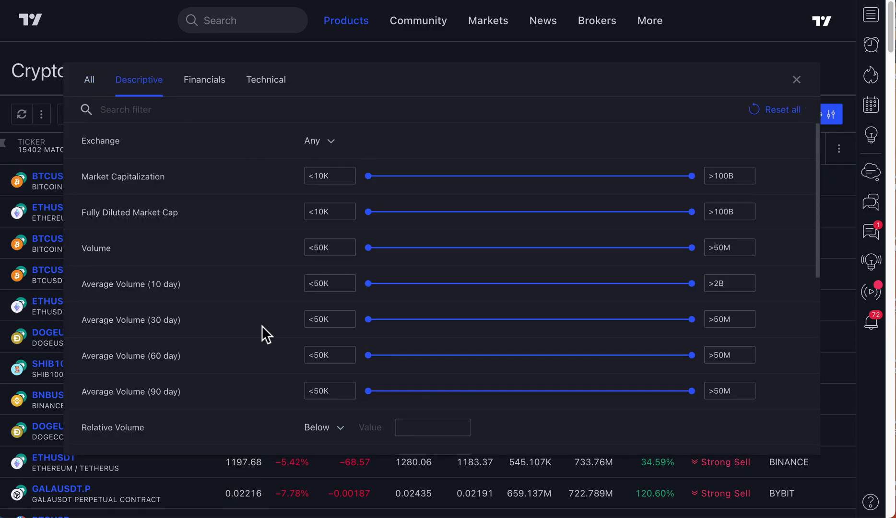
scroll(262, 334, down, 10)
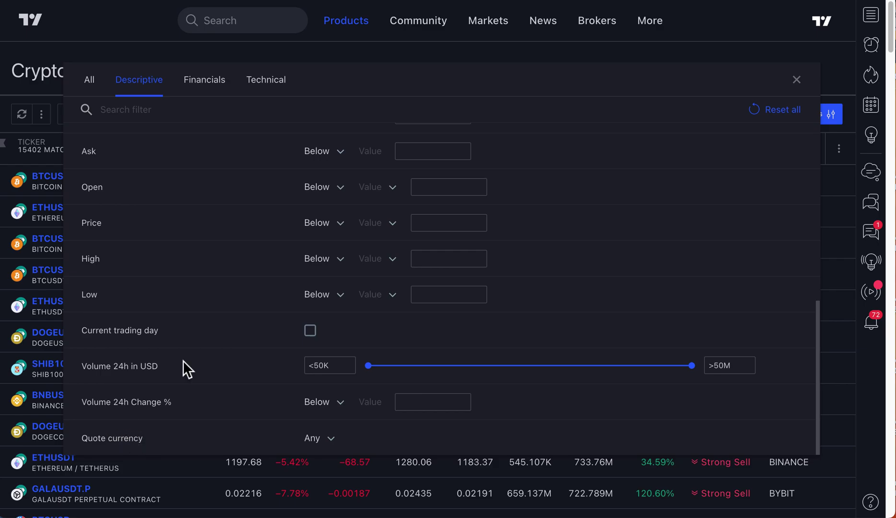
scroll(193, 326, up, 10)
click(131, 113)
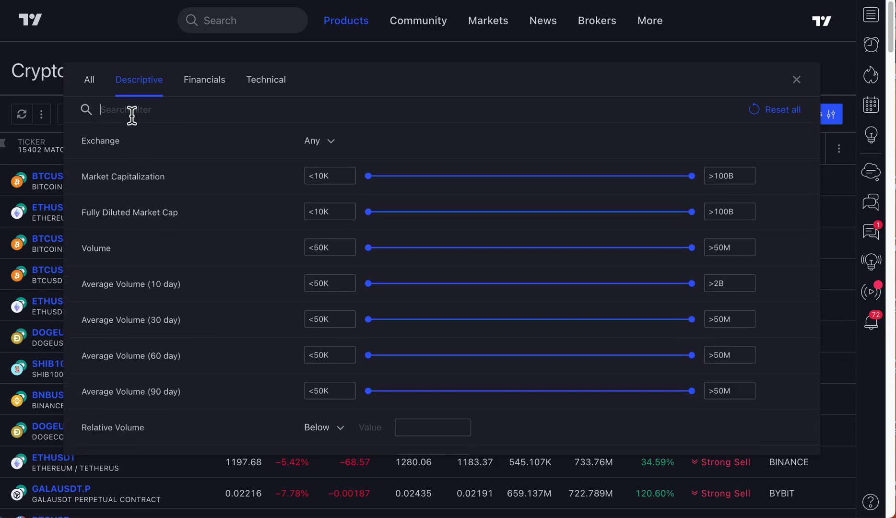
text(quot)
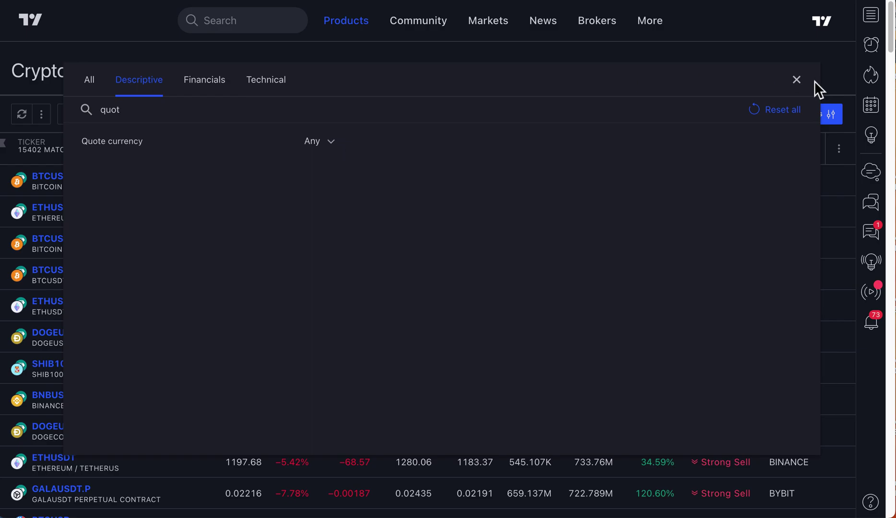
click(796, 80)
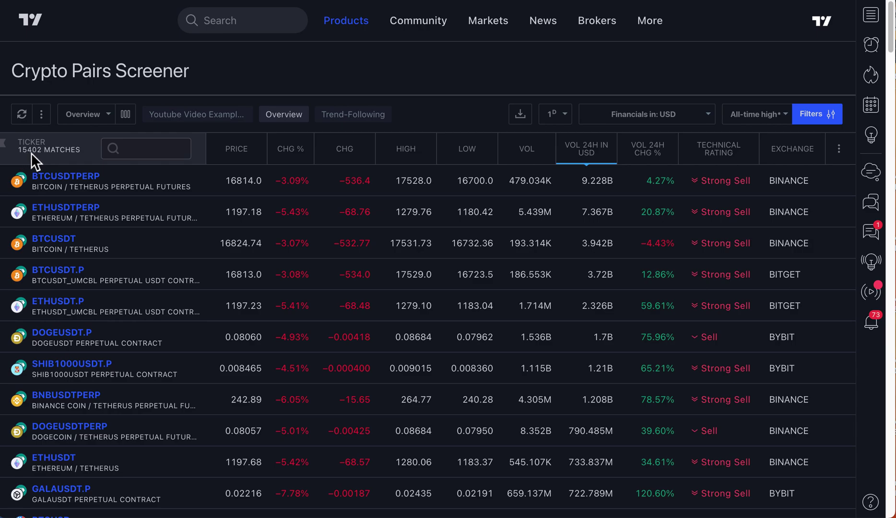
- Search the filters for 'quote' and set Quote currency to BTC, leaving 2469 matches
click(826, 121)
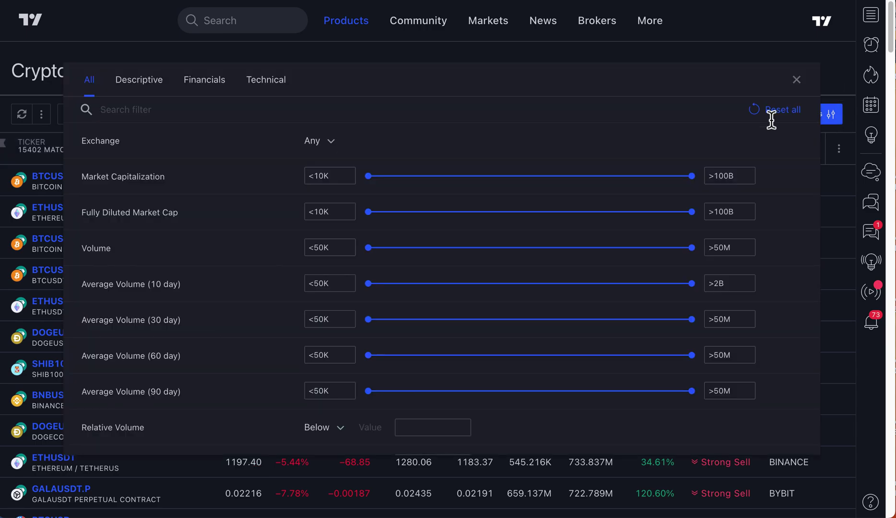
text(quote)
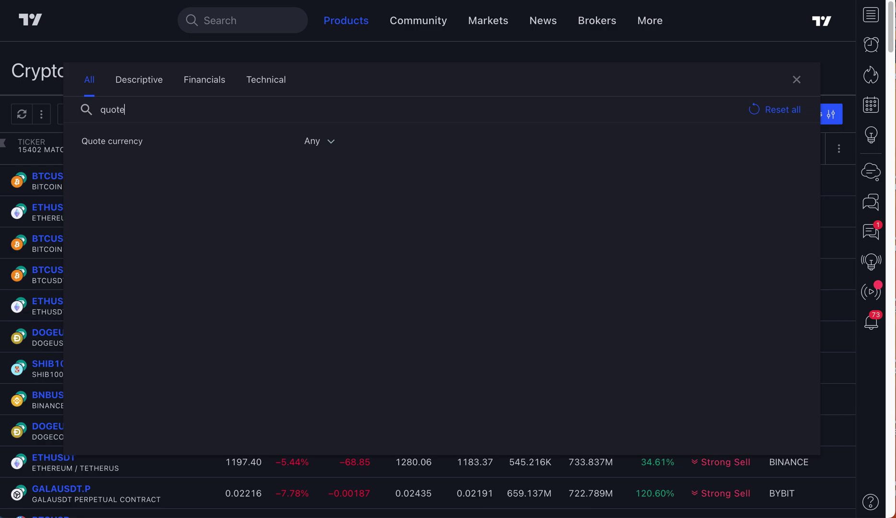
click(316, 141)
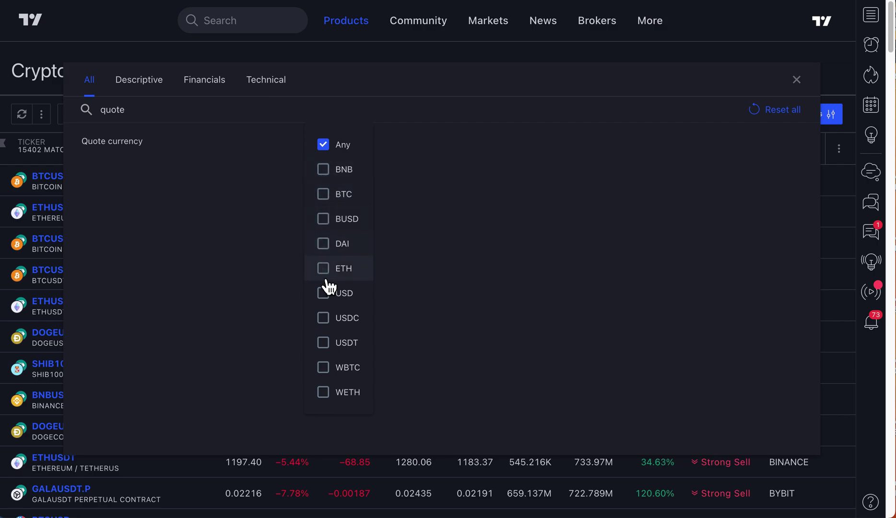
click(325, 195)
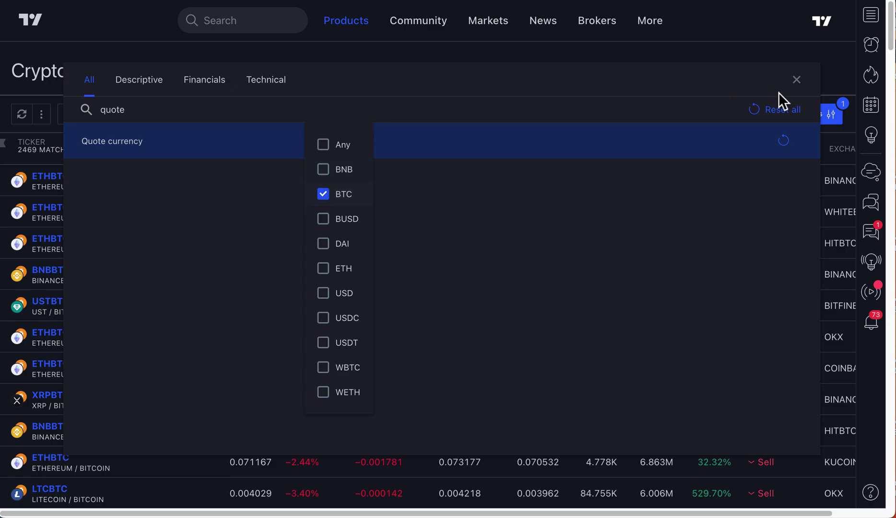
click(797, 81)
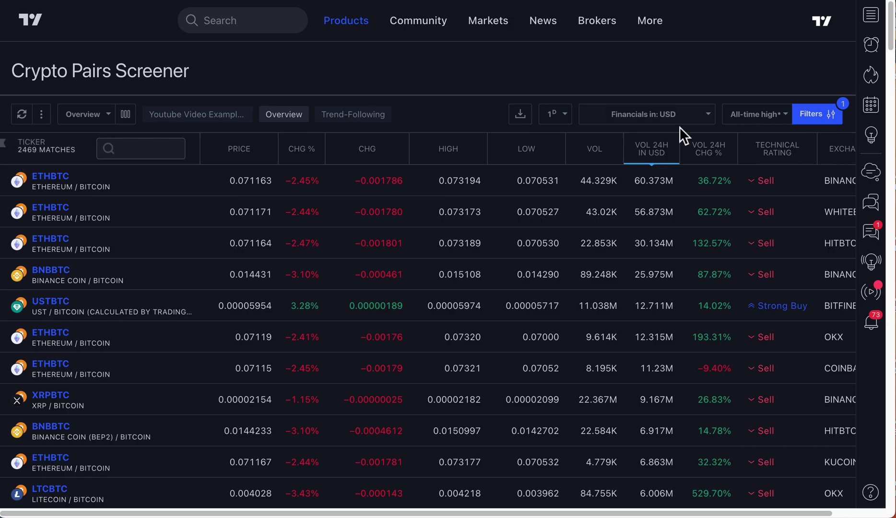
- Confirm the Quote currency list still has BTC checked, then close and reopen the screener filters
click(821, 114)
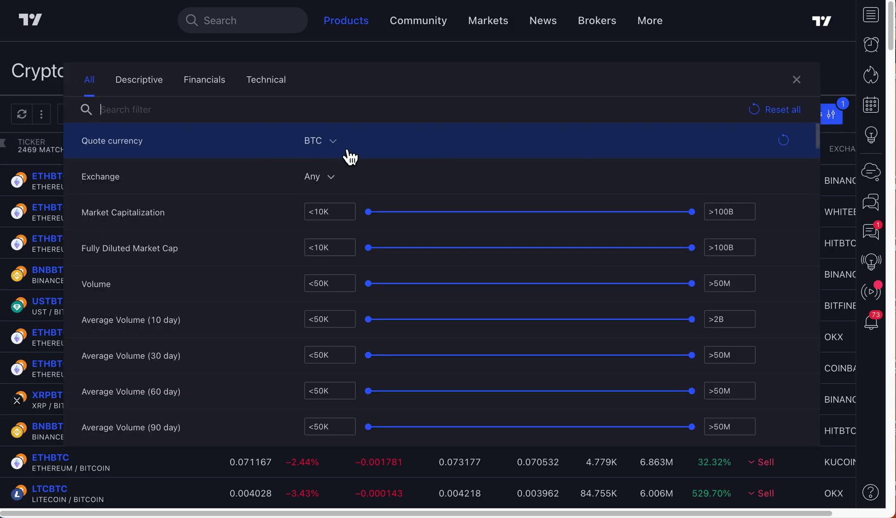
click(322, 144)
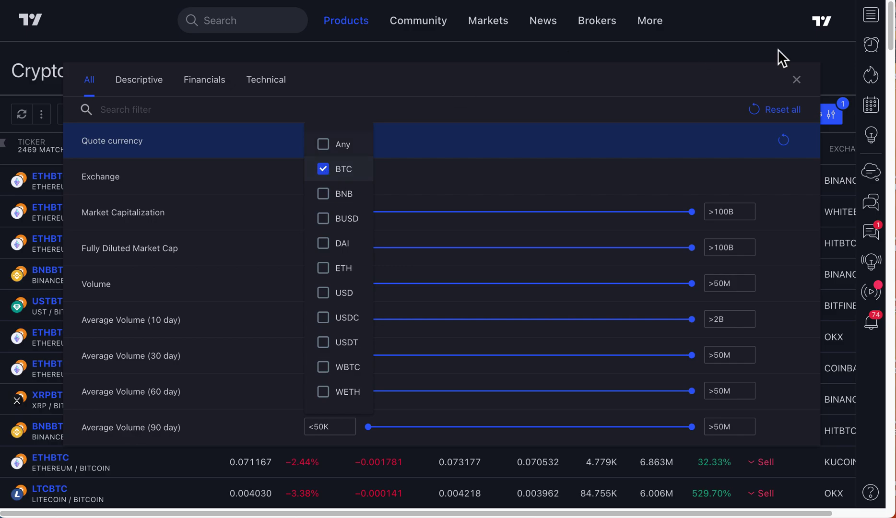
click(797, 79)
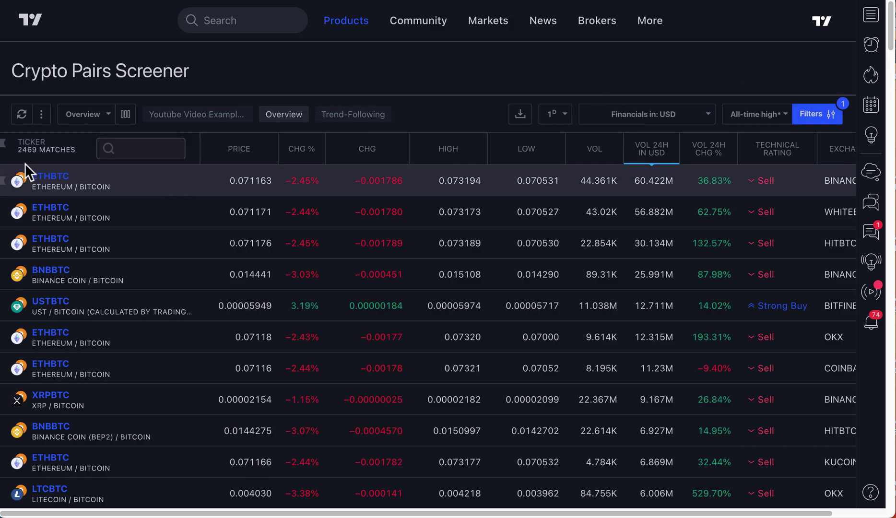
click(810, 114)
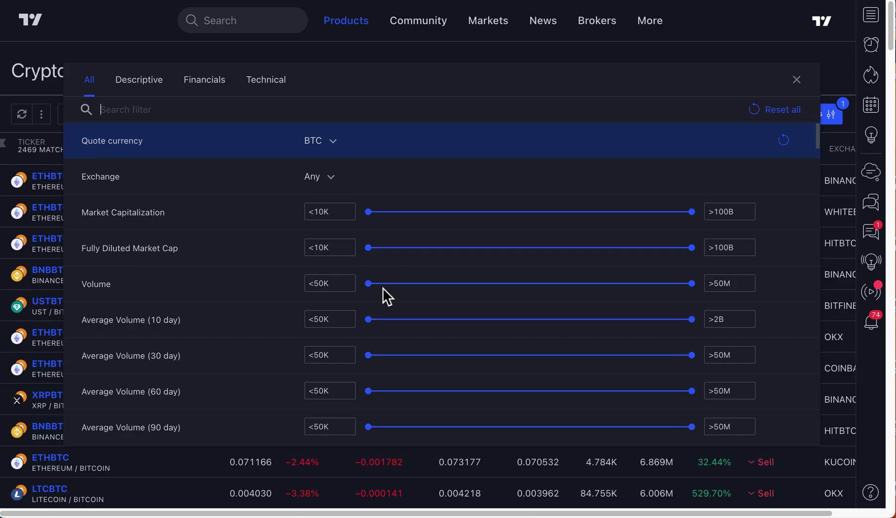
- Drag the Volume minimum up through 500K and 1M to 5M, cutting the list to 116 pairs
click(368, 283)
drag(371, 287, 468, 289)
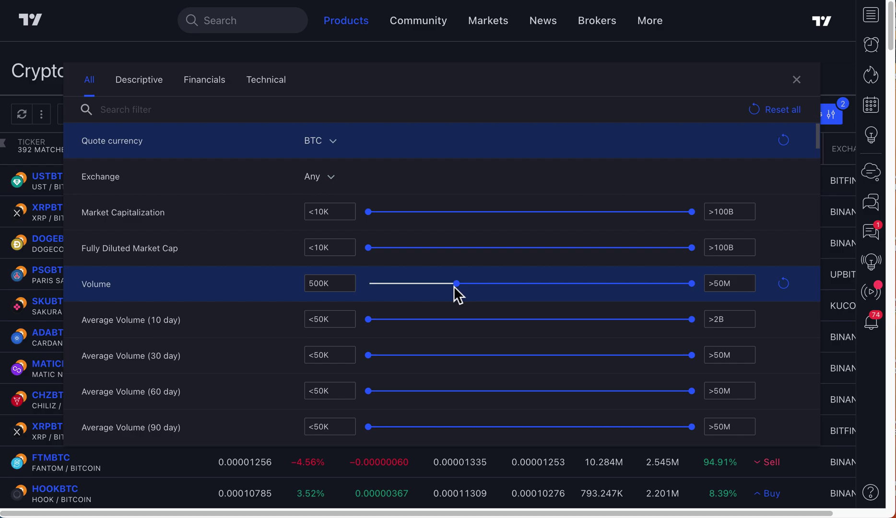
drag(455, 286, 508, 286)
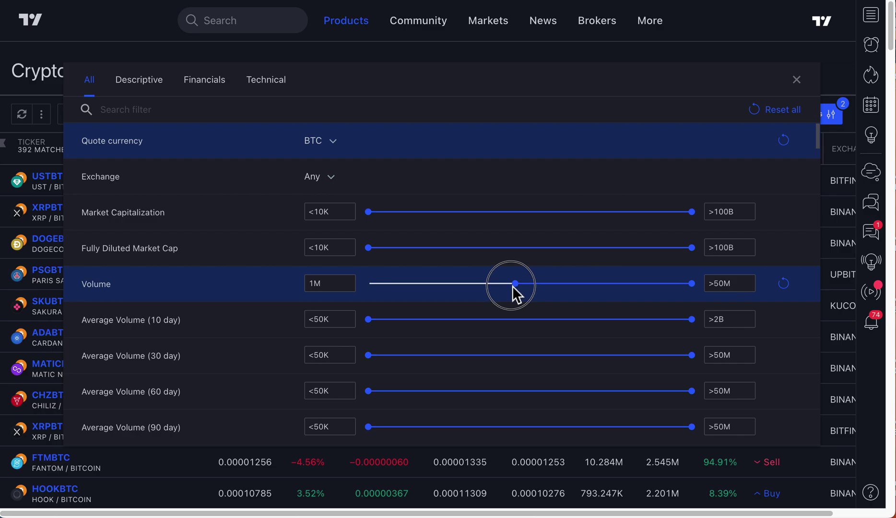
drag(550, 291, 564, 292)
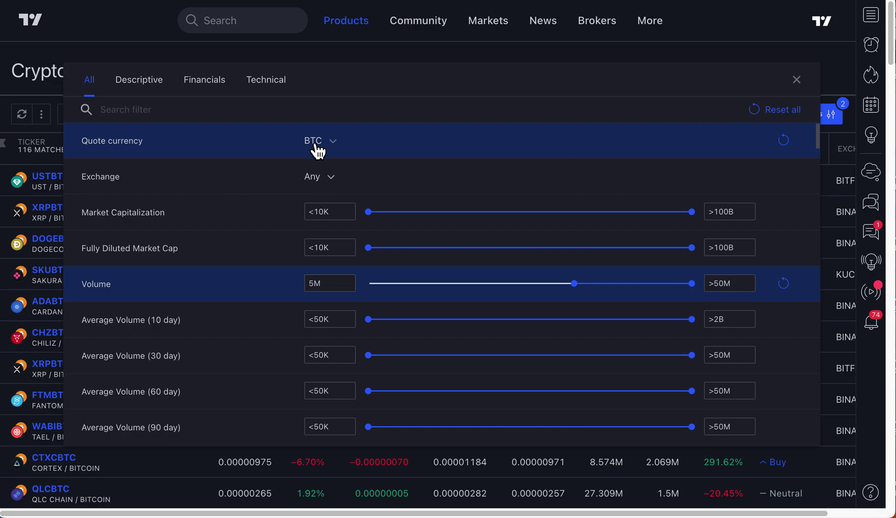
click(798, 78)
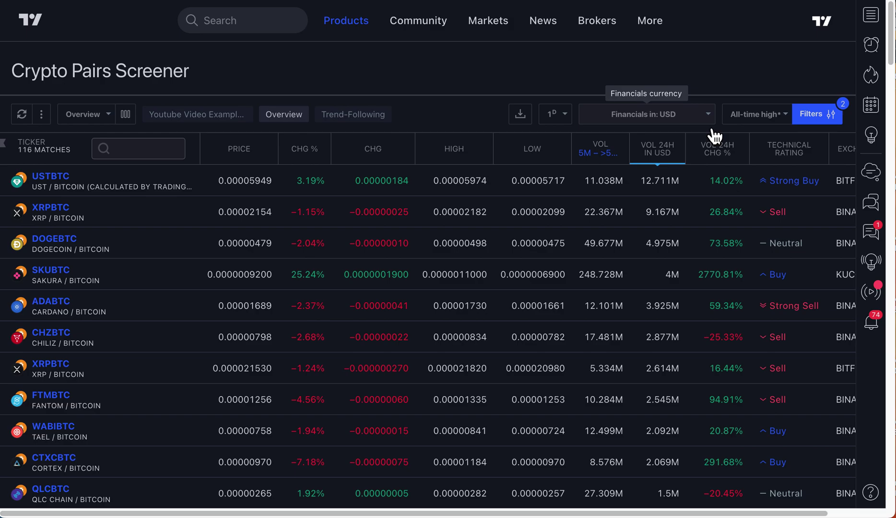
click(815, 120)
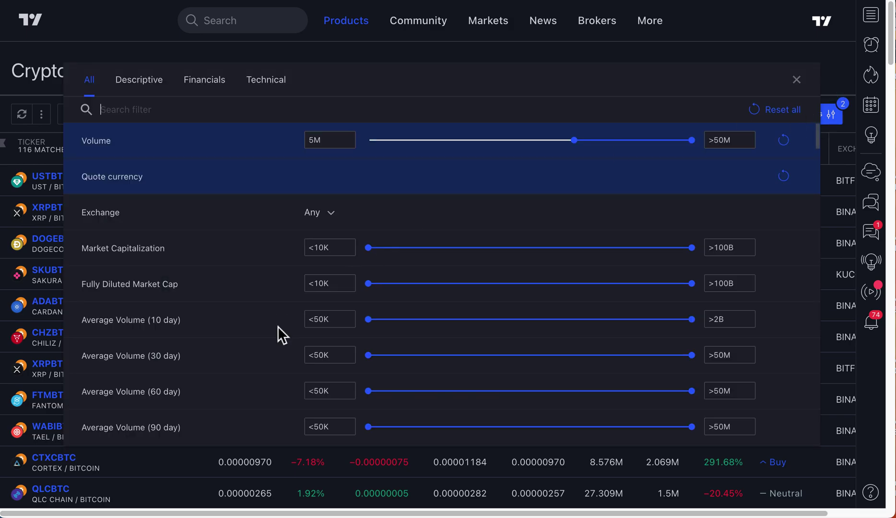
scroll(277, 326, down, 7)
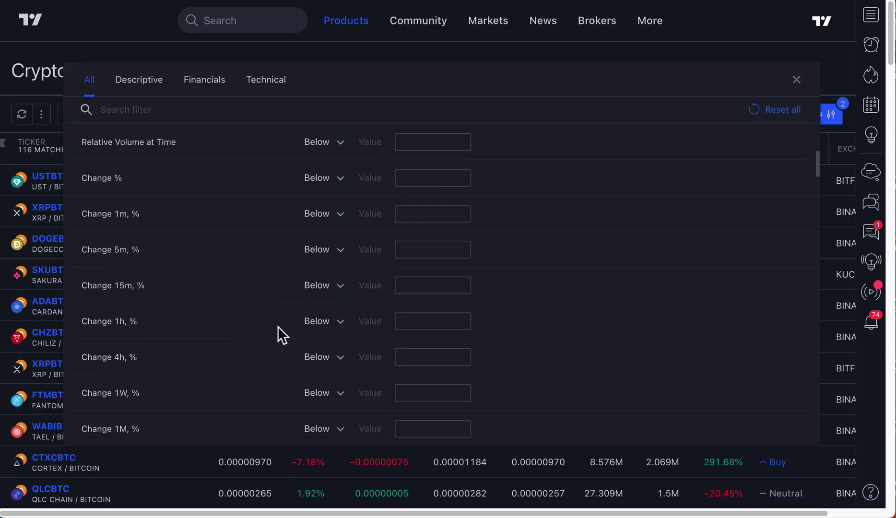
scroll(277, 326, down, 15)
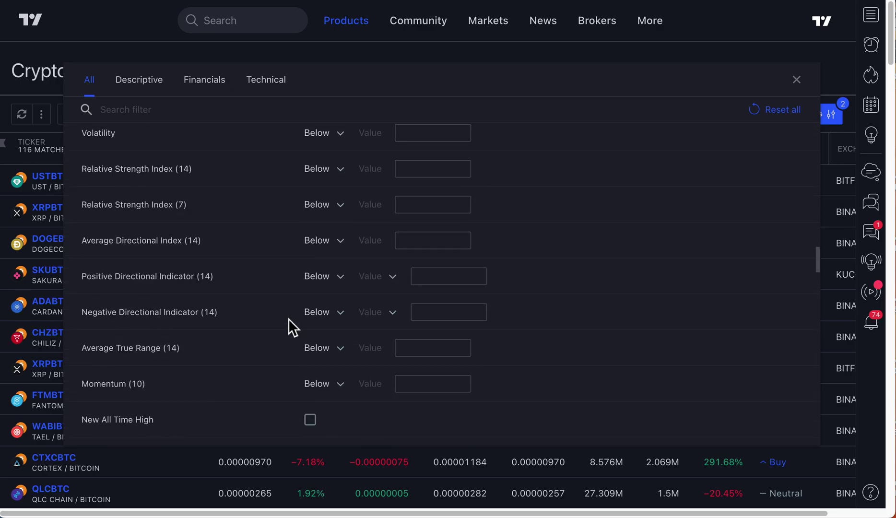
scroll(288, 319, down, 10)
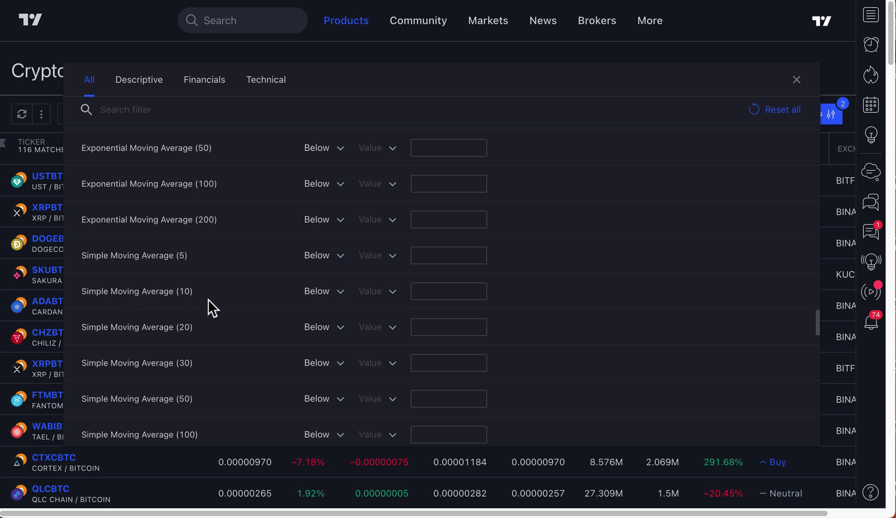
scroll(164, 301, down, 15)
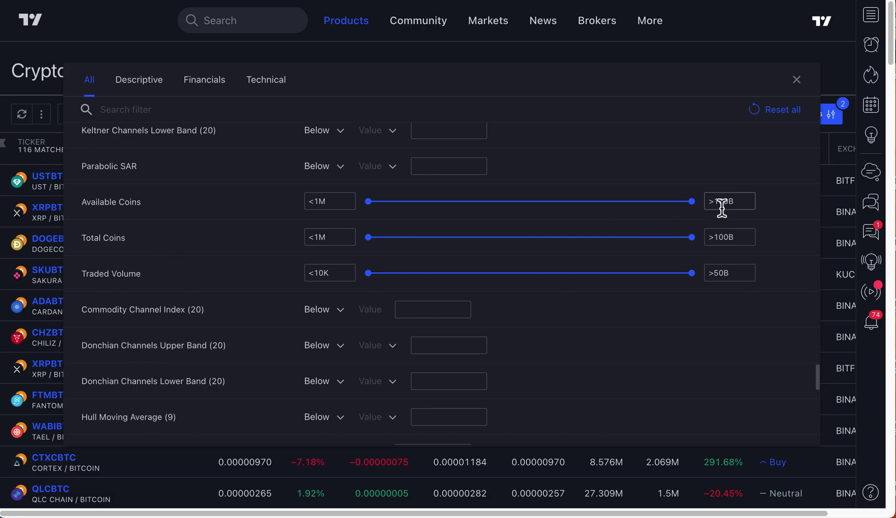
click(731, 237)
drag(732, 237, 706, 238)
mouse_move(696, 240)
mouse_down()
mouse_move(624, 239)
mouse_move(710, 240)
mouse_up()
click(714, 235)
scroll(721, 223, up, 10)
scroll(720, 216, up, 10)
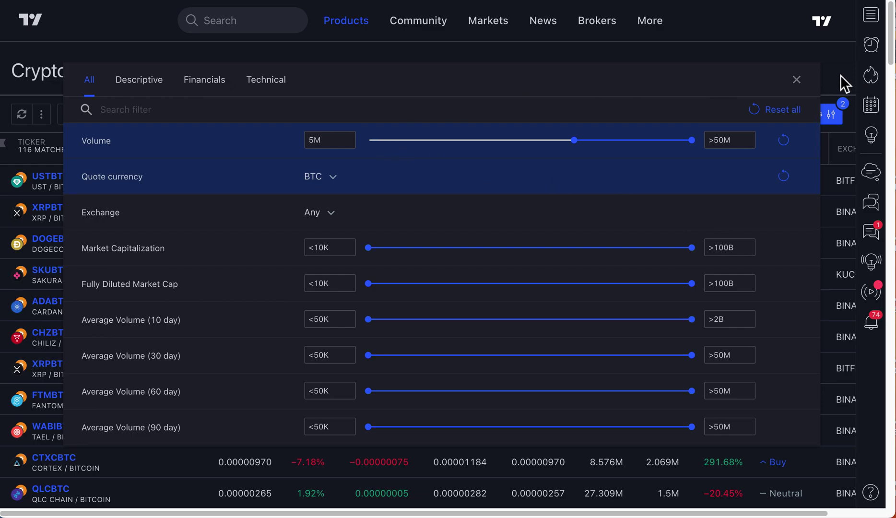
click(800, 80)
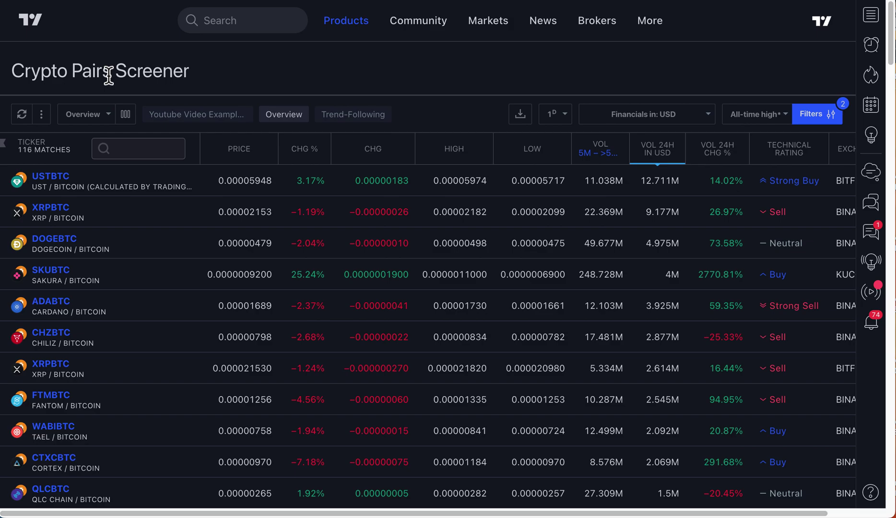
- Reopen the screener filters and view the Quote currency list with only BTC checked
click(809, 114)
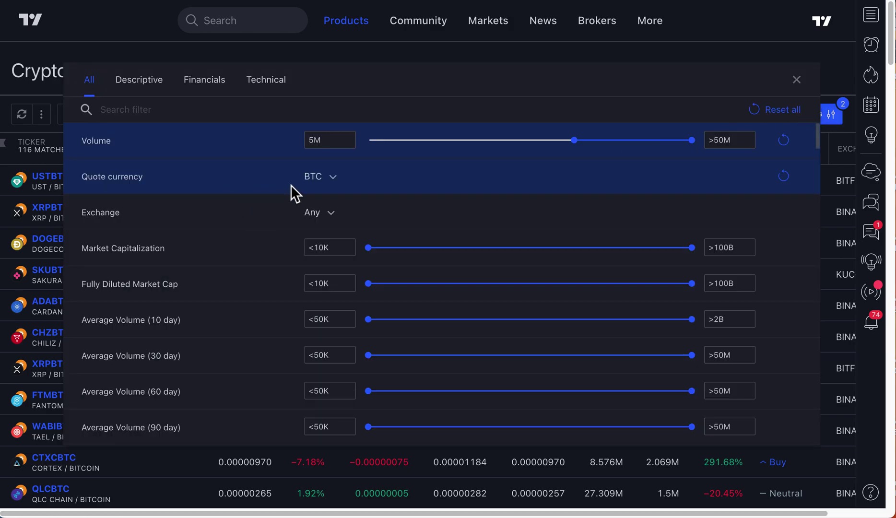
click(327, 179)
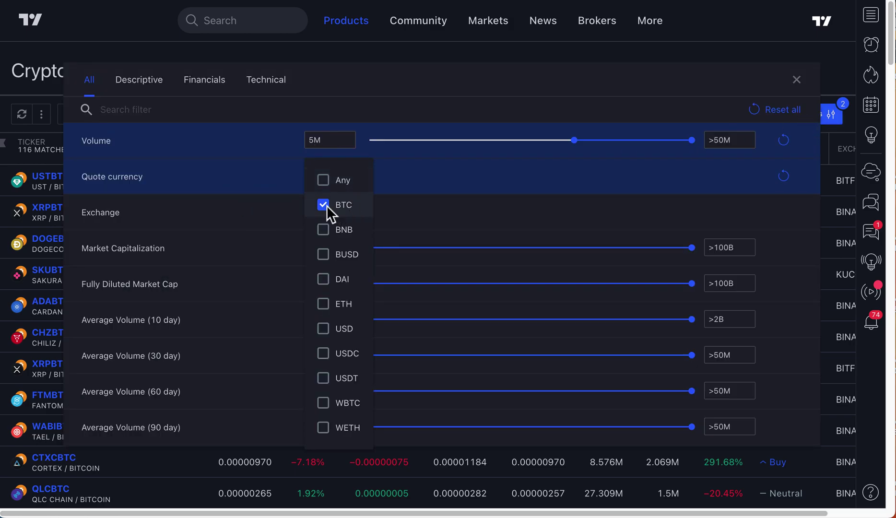